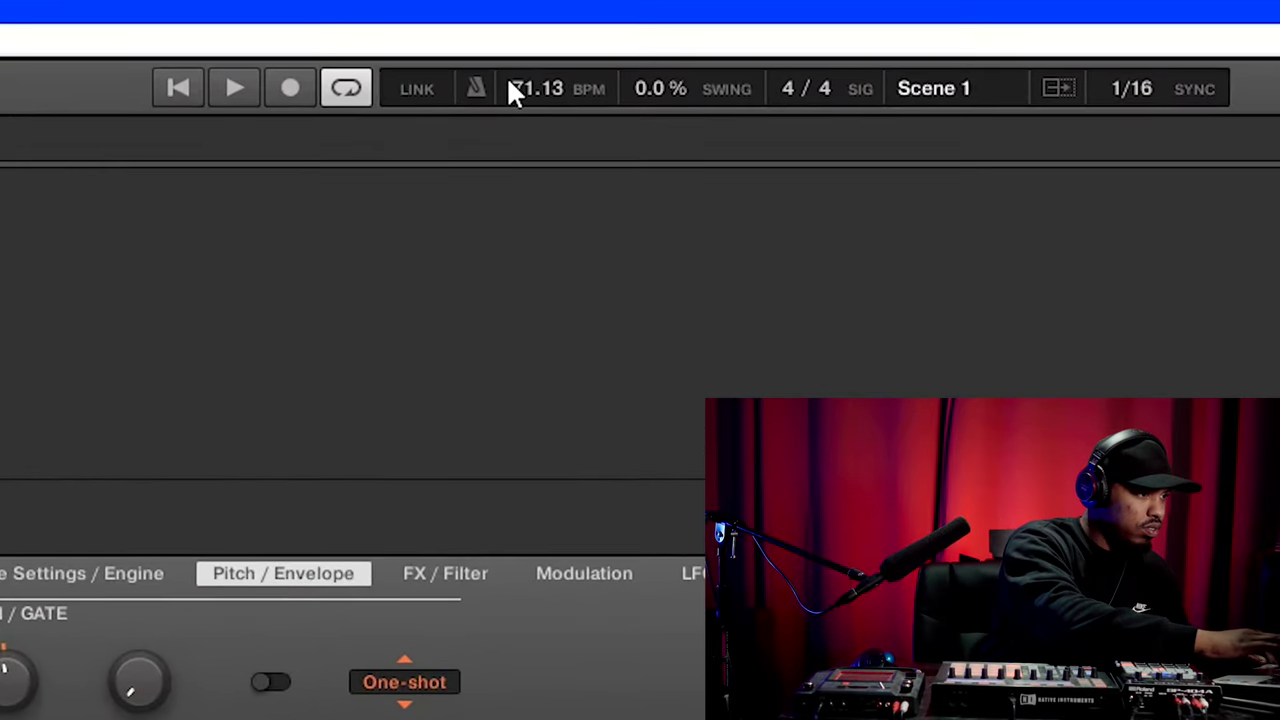
Set the project tempo to 70 BPM.
double_click(510, 86)
type("7")
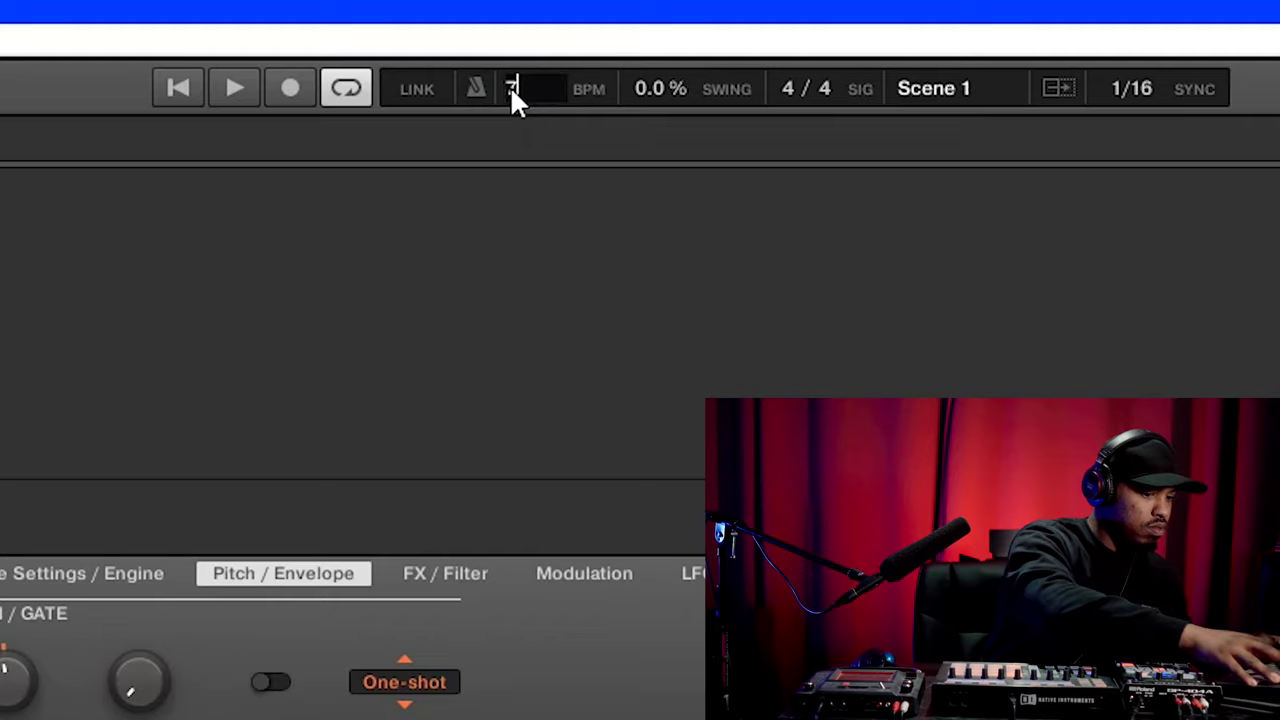
type("0")
key("Return")
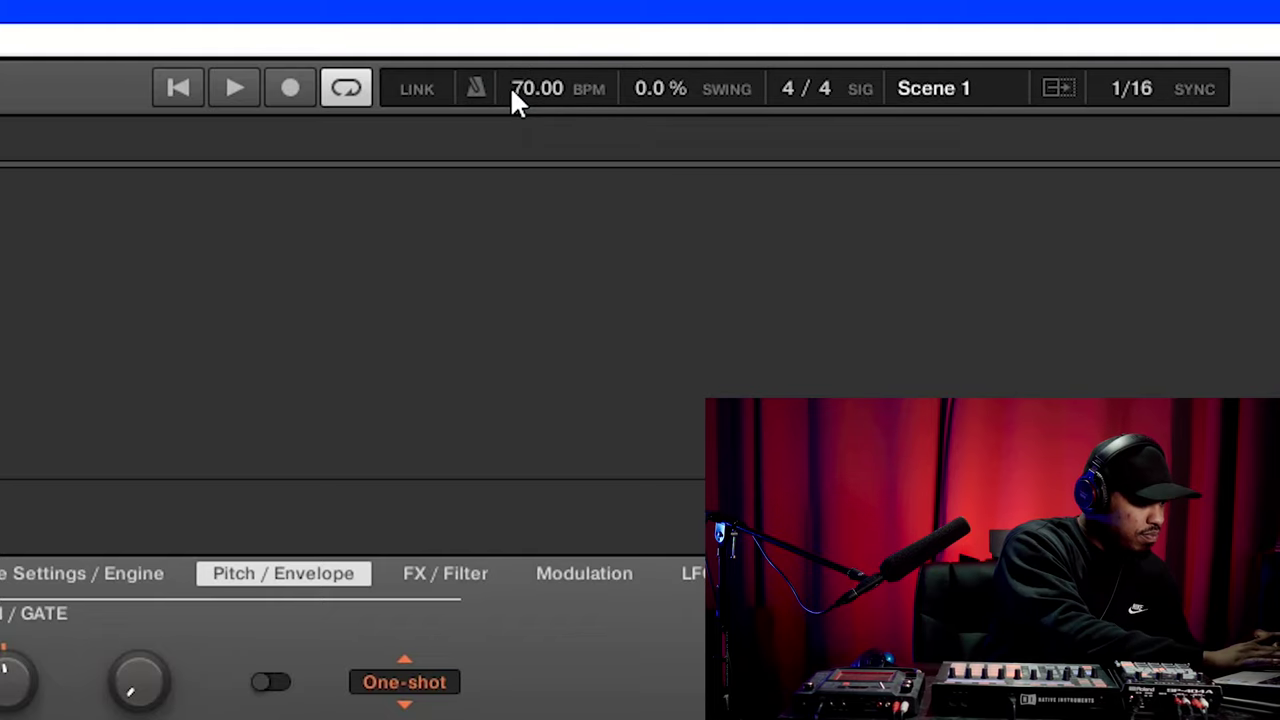
Play Pattern 1 at the new tempo and examine the timing of the chopped sample's notes.
key("space")
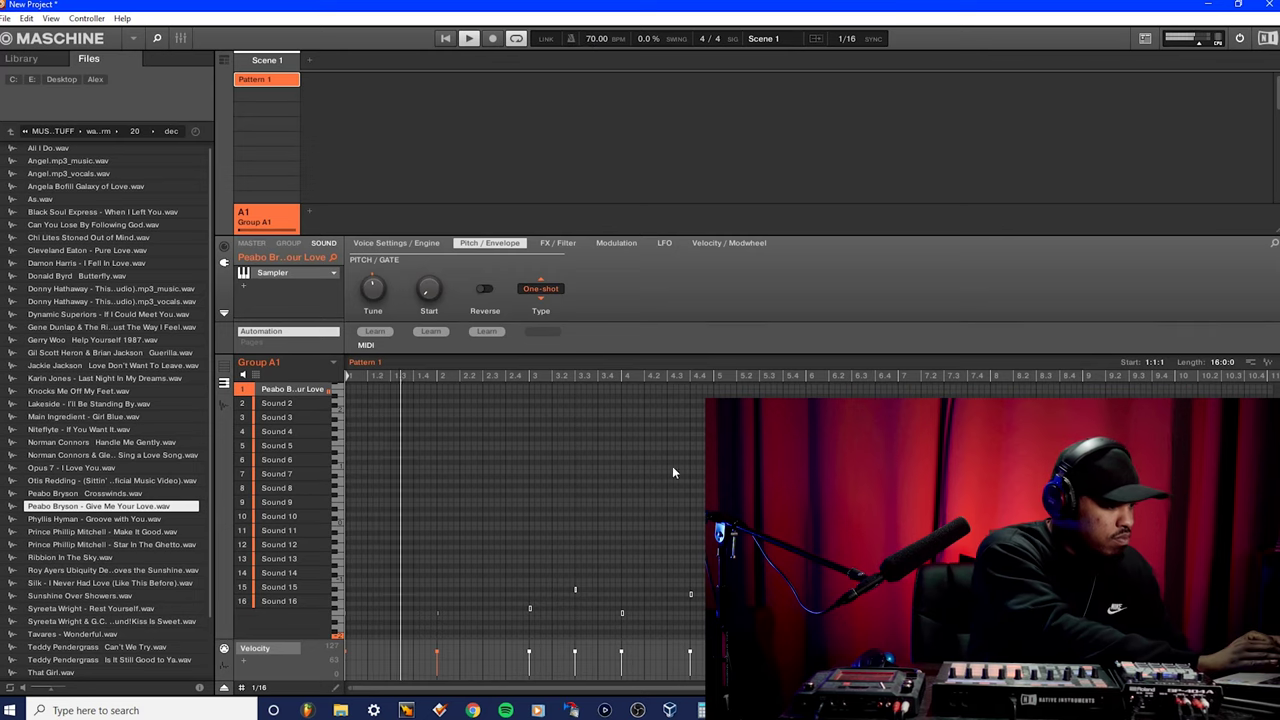
left_click_drag(731, 689, 594, 690)
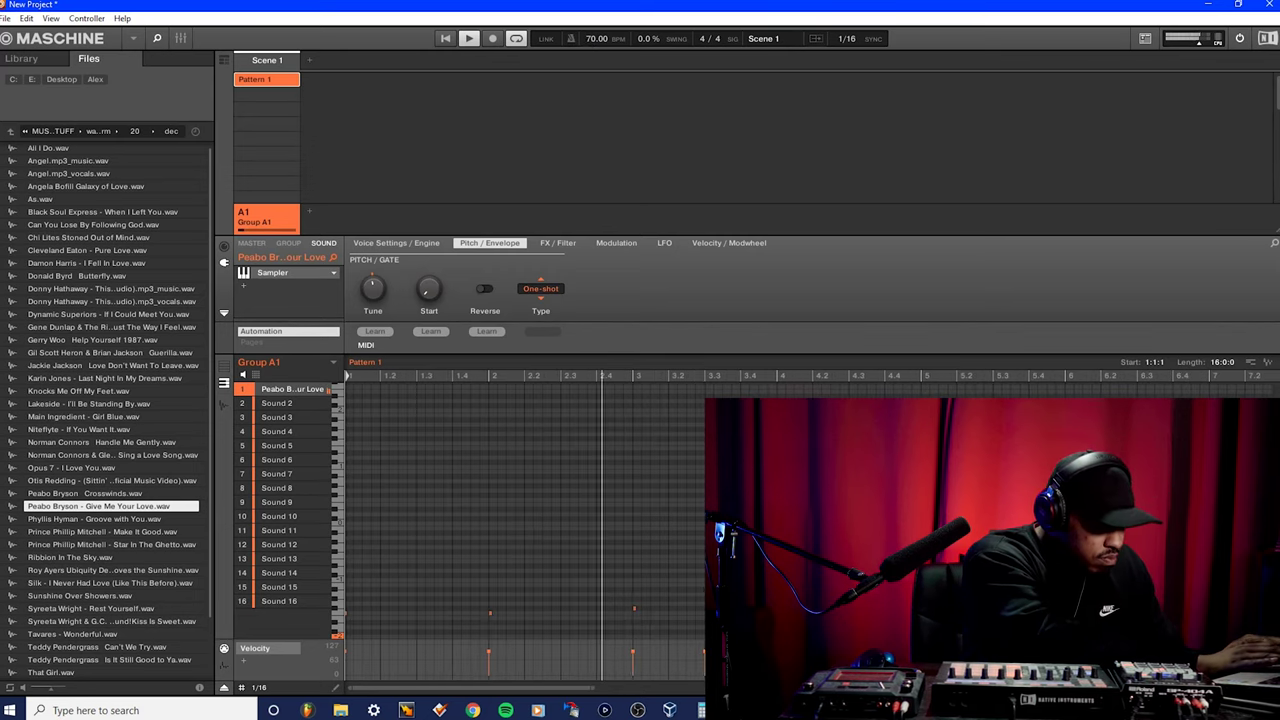
mouse_move(591, 689)
left_mouse_down()
mouse_move(506, 689)
mouse_move(625, 689)
mouse_move(614, 689)
left_mouse_up()
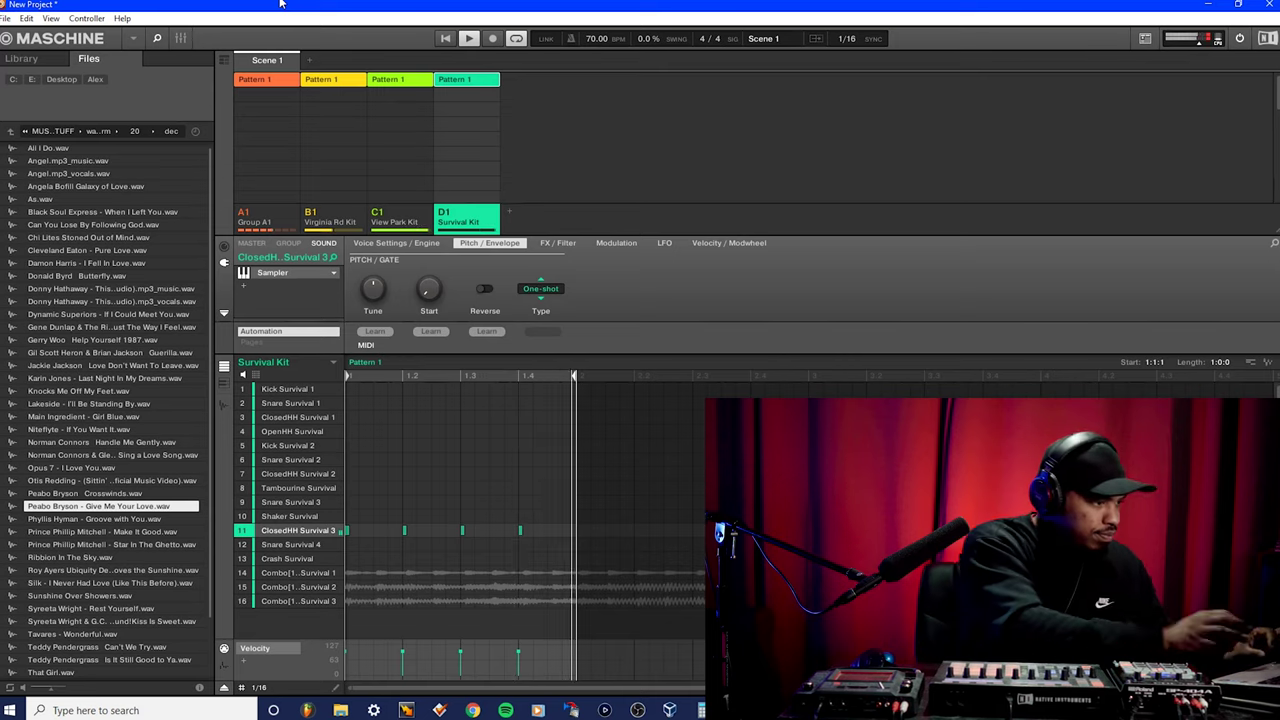
Nudge the ClosedHH Survival 3 hits later by one step on a 1/128 grid, and return the grid to 1/16.
left_click(572, 512)
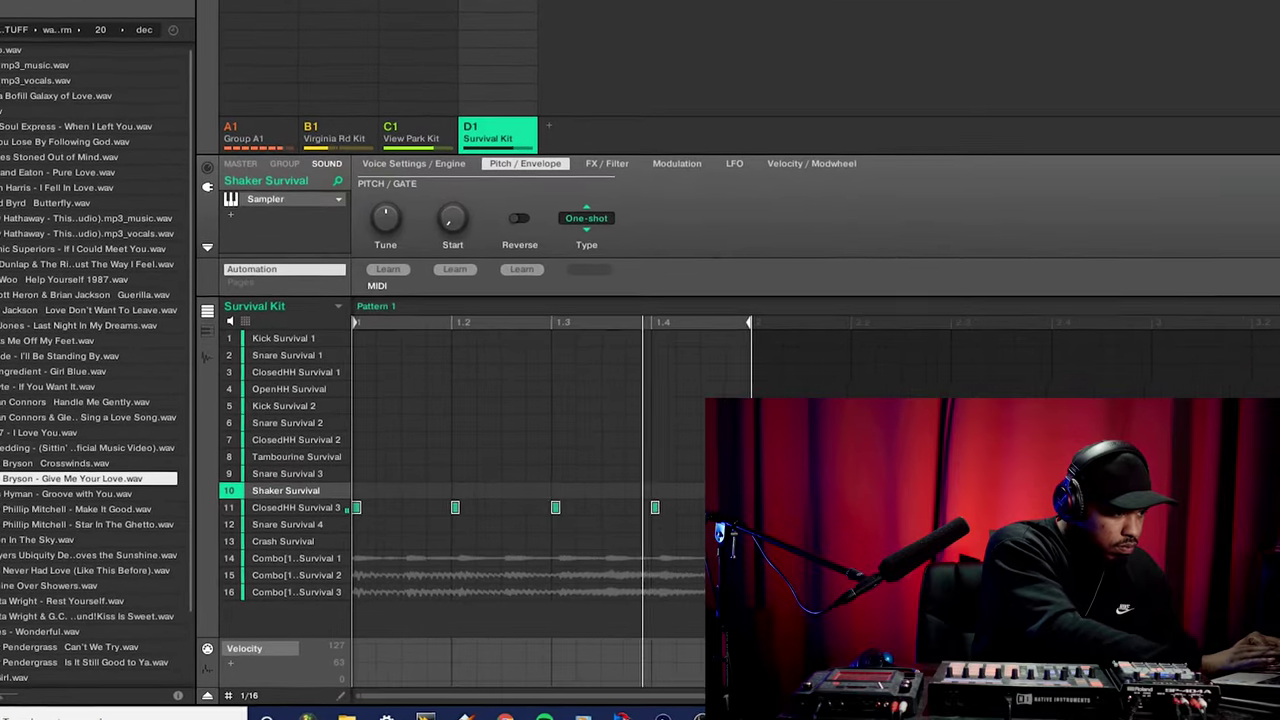
left_click_drag(965, 697, 457, 663)
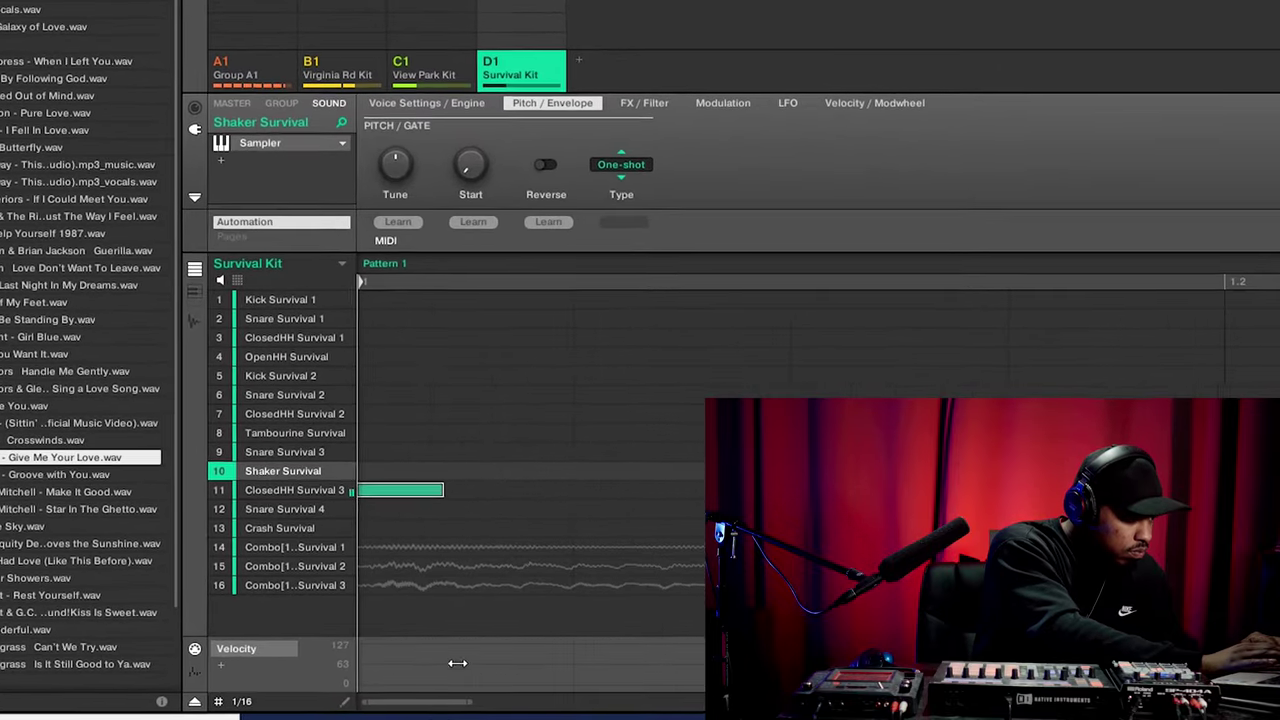
left_click(238, 703)
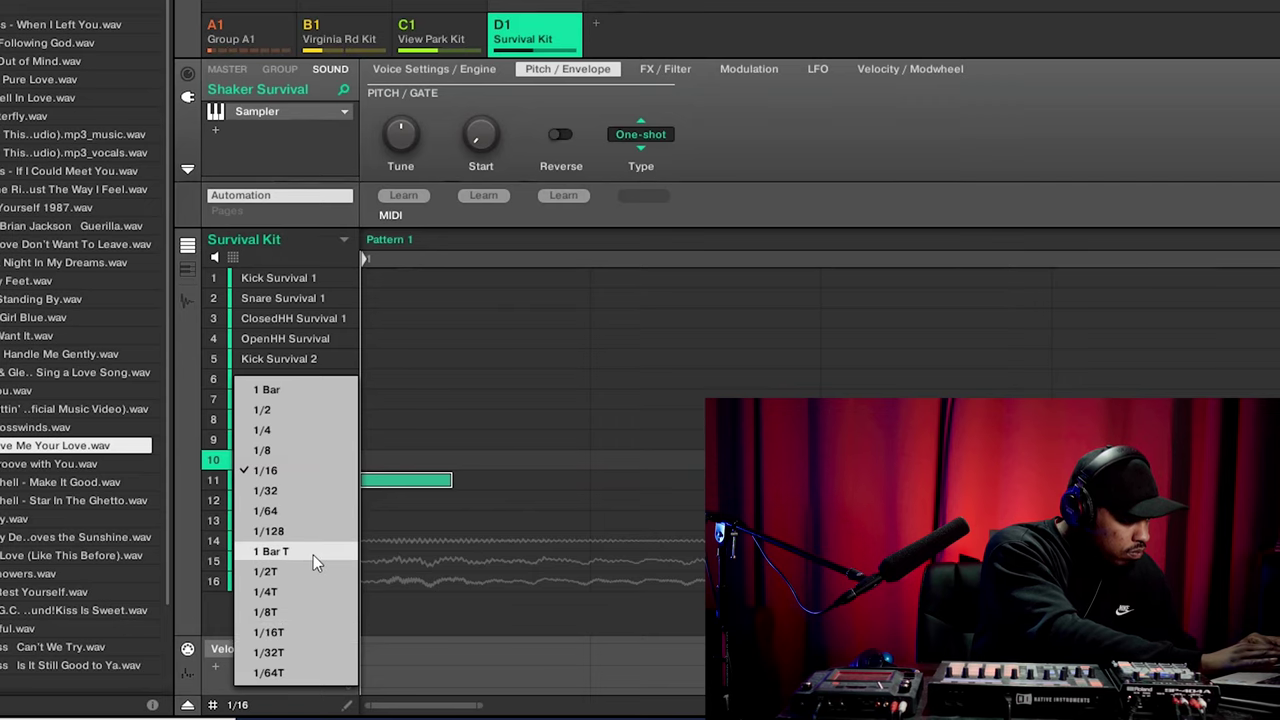
left_click(316, 528)
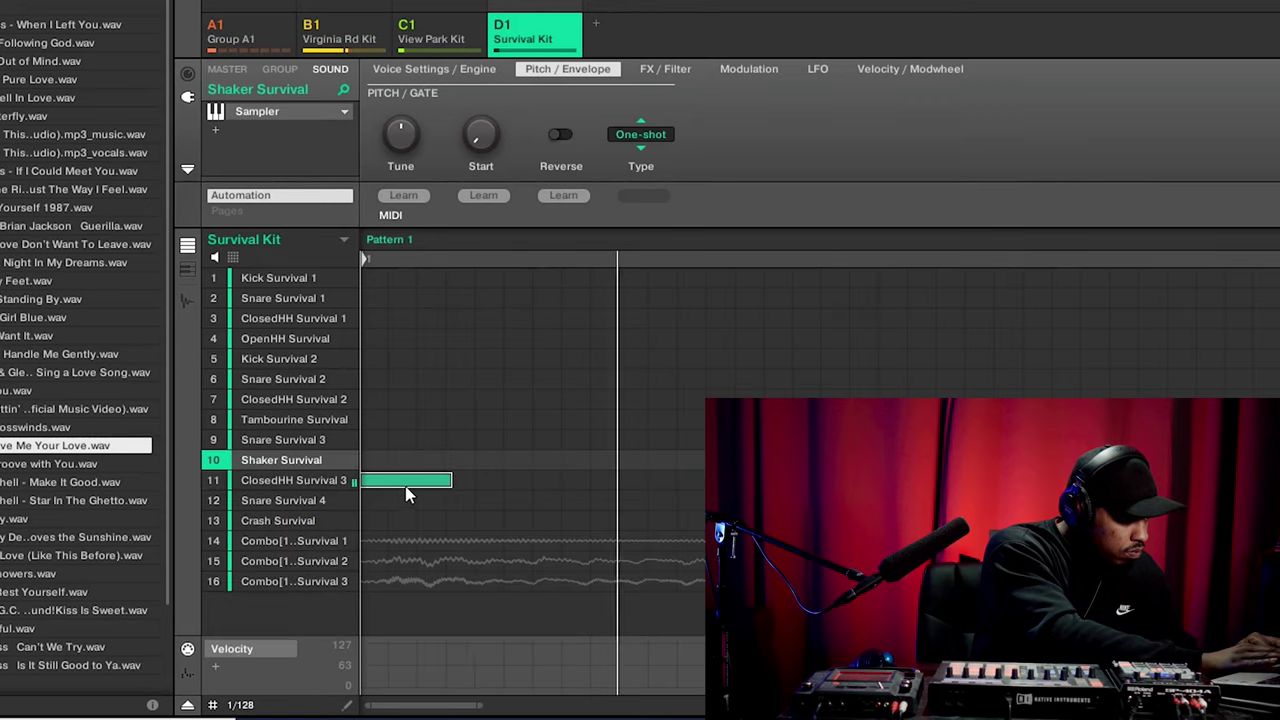
left_click_drag(406, 483, 495, 481)
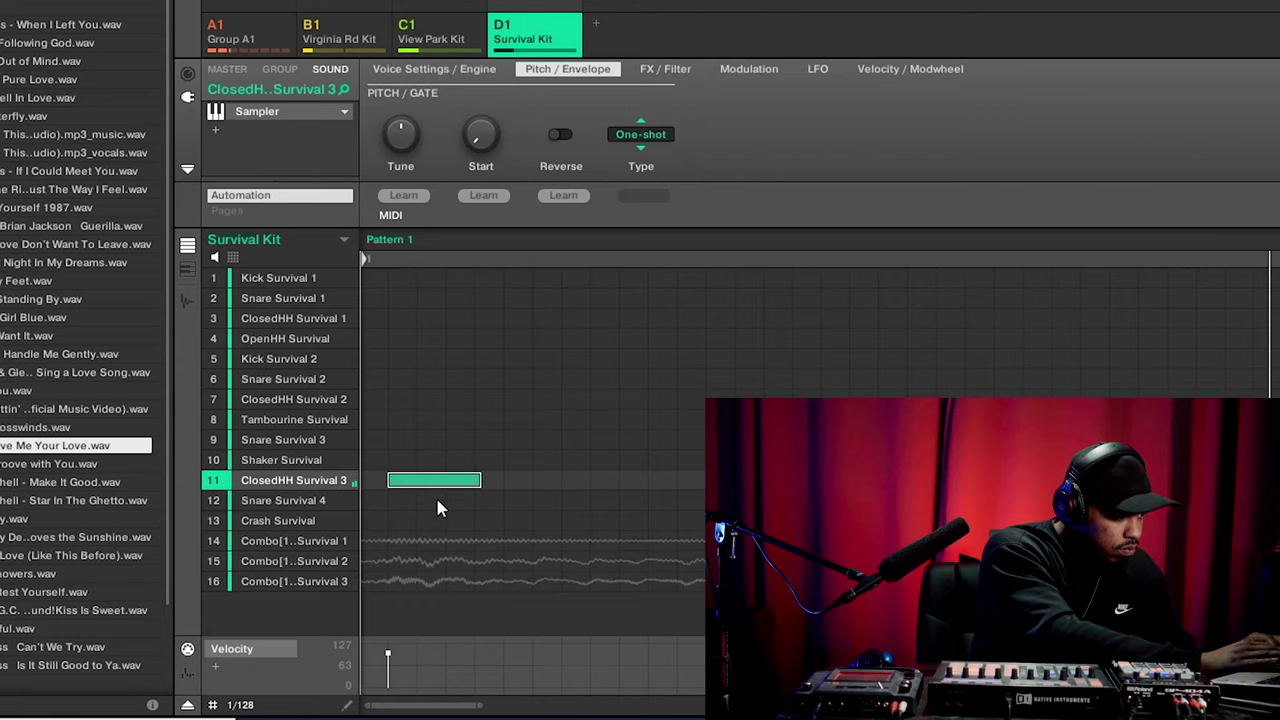
left_click(240, 706)
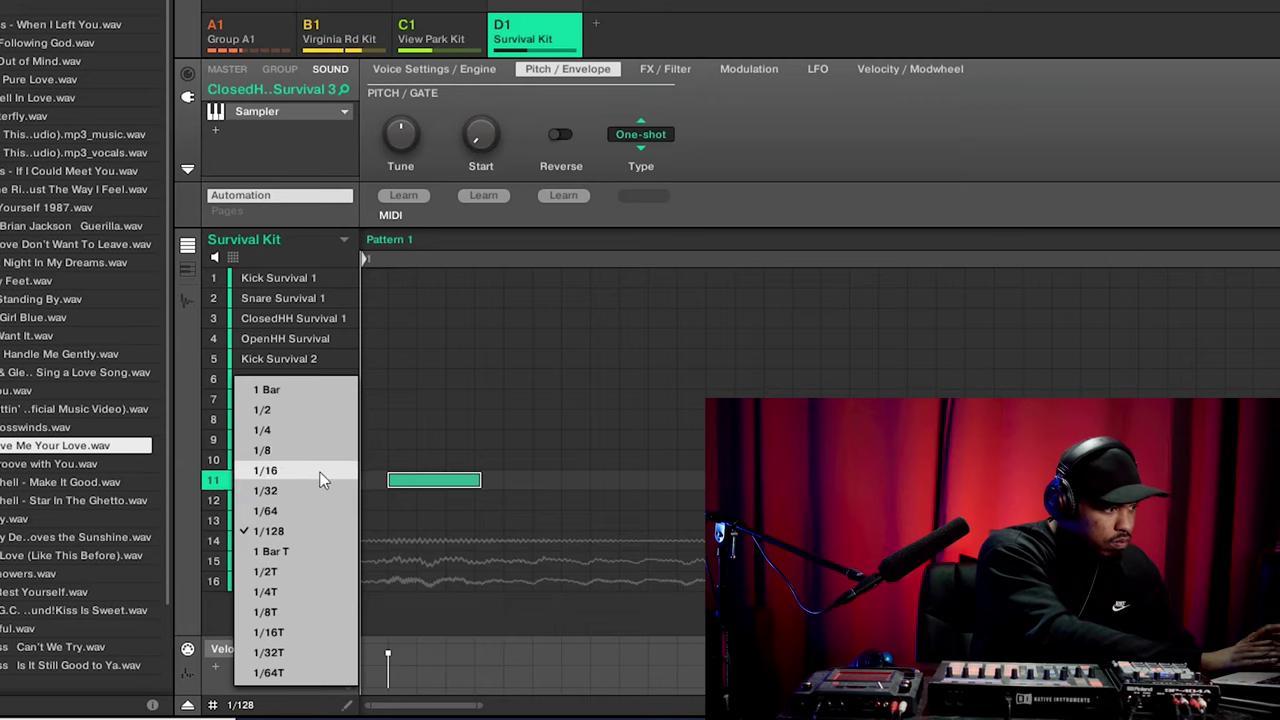
left_click(319, 470)
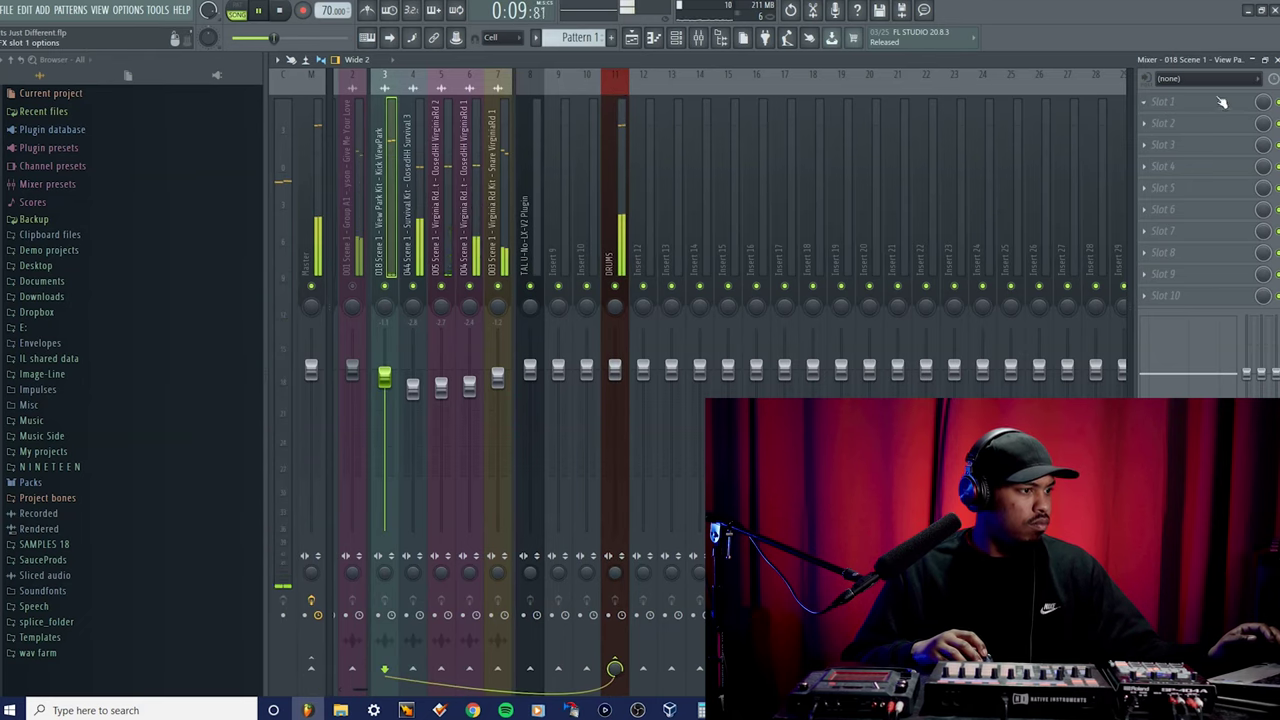
In FL Studio, add Fruity Soft Clipper to the first effect slot of the View Park kick's mixer track.
left_click(1214, 100)
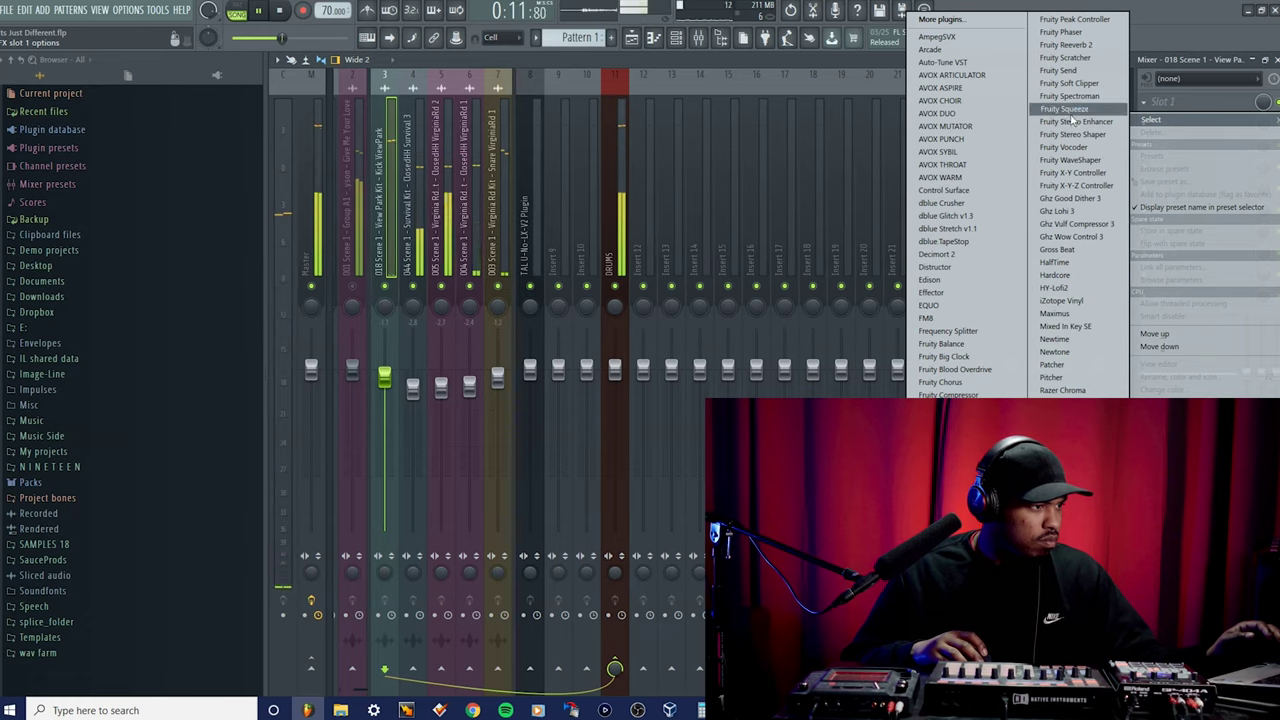
left_click(1092, 85)
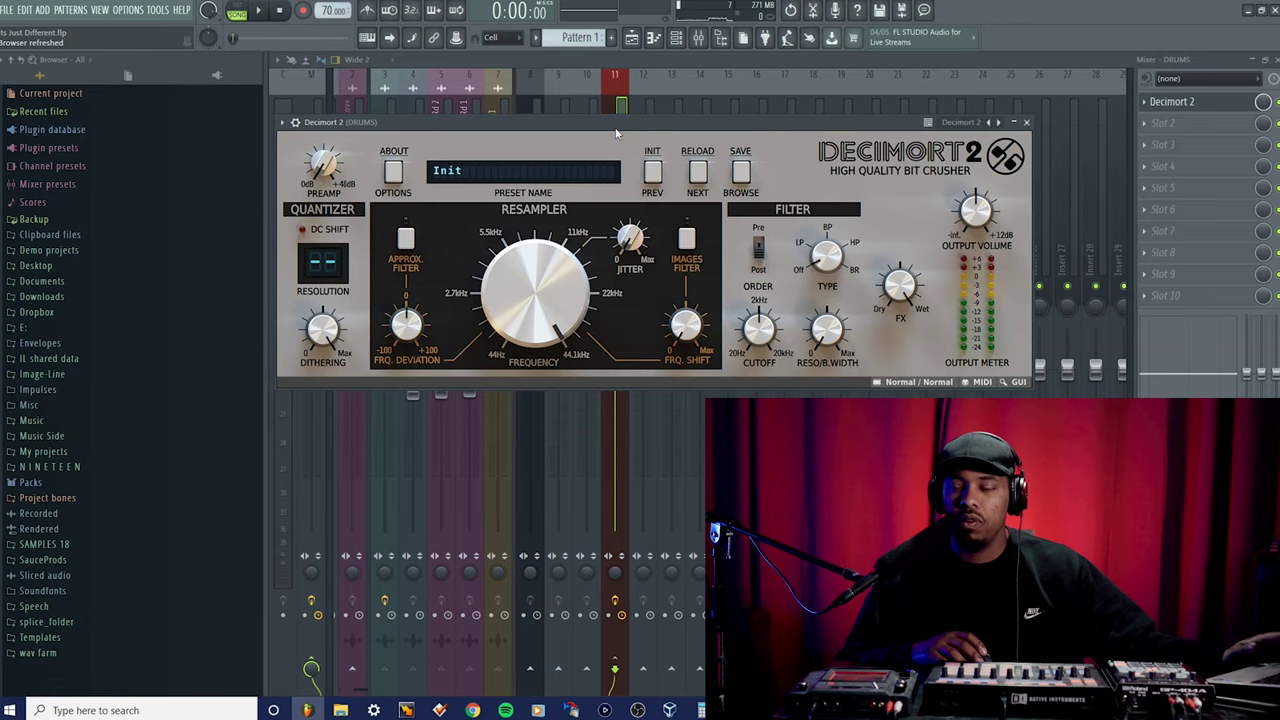
Audition the ASR-10 and Amen Loop presets in Decimort 2 on the DRUMS track during playback.
key("space")
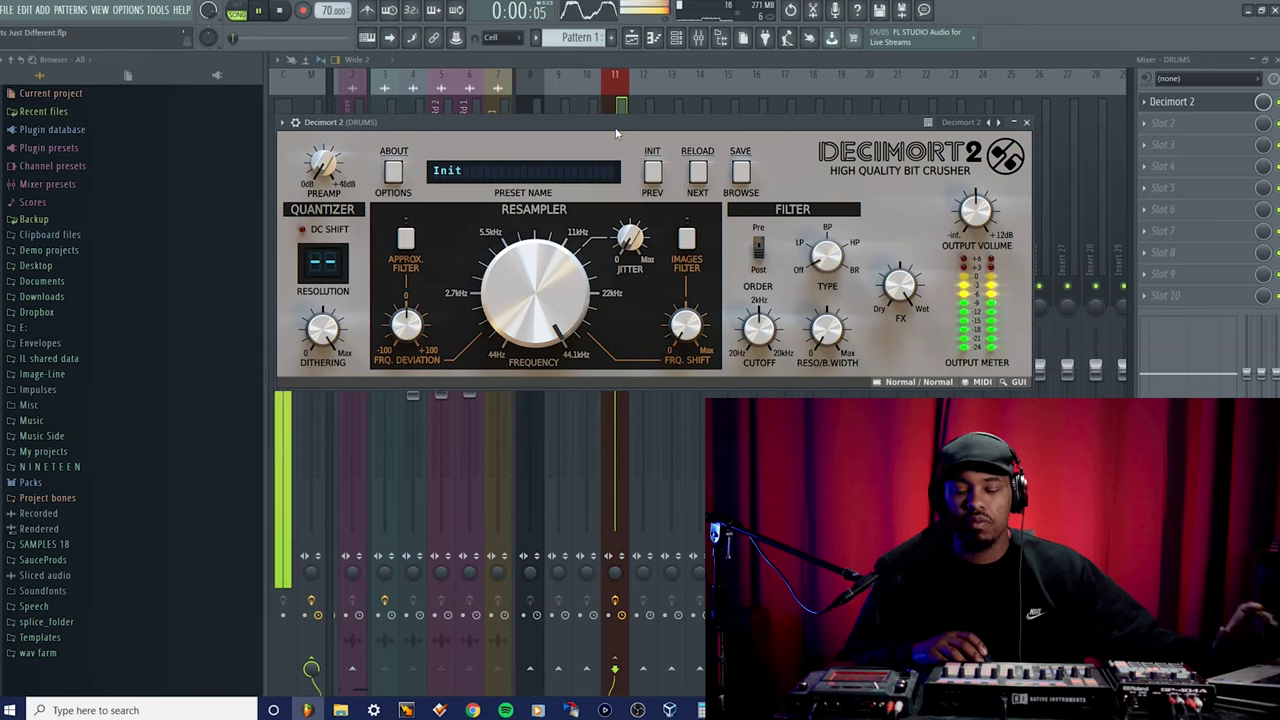
left_click(505, 178)
left_click(596, 548)
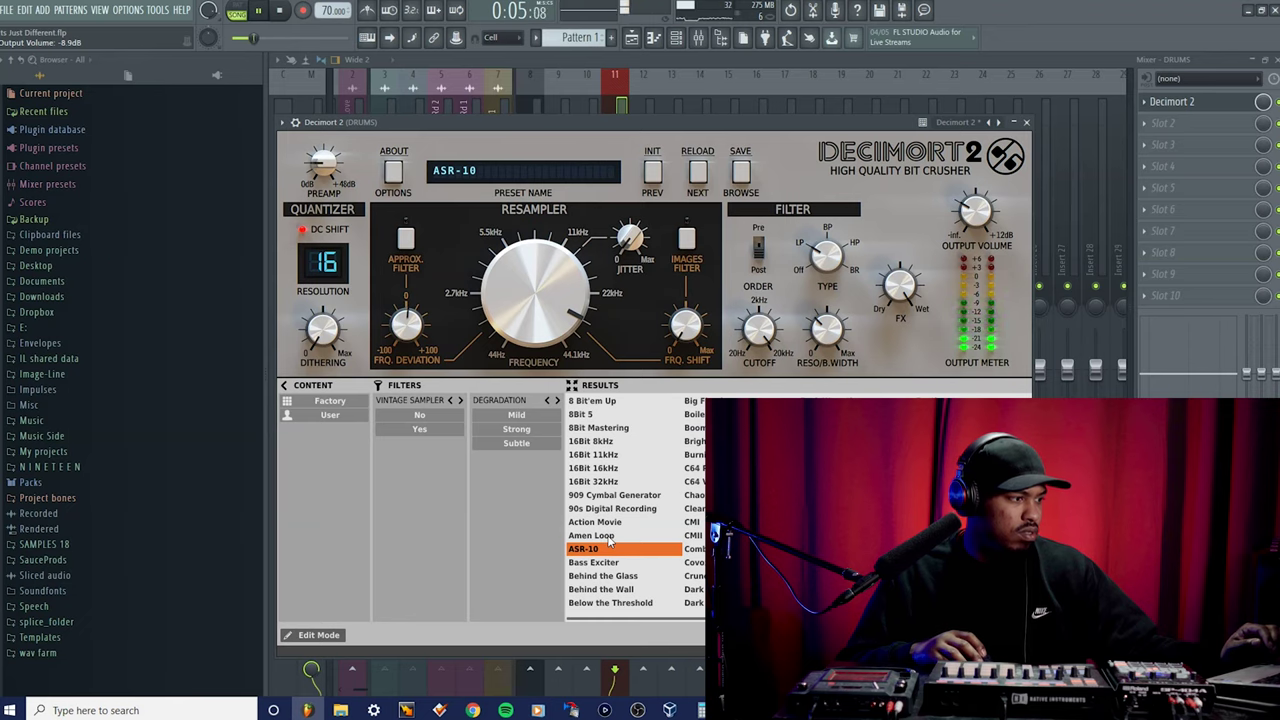
left_click(609, 537)
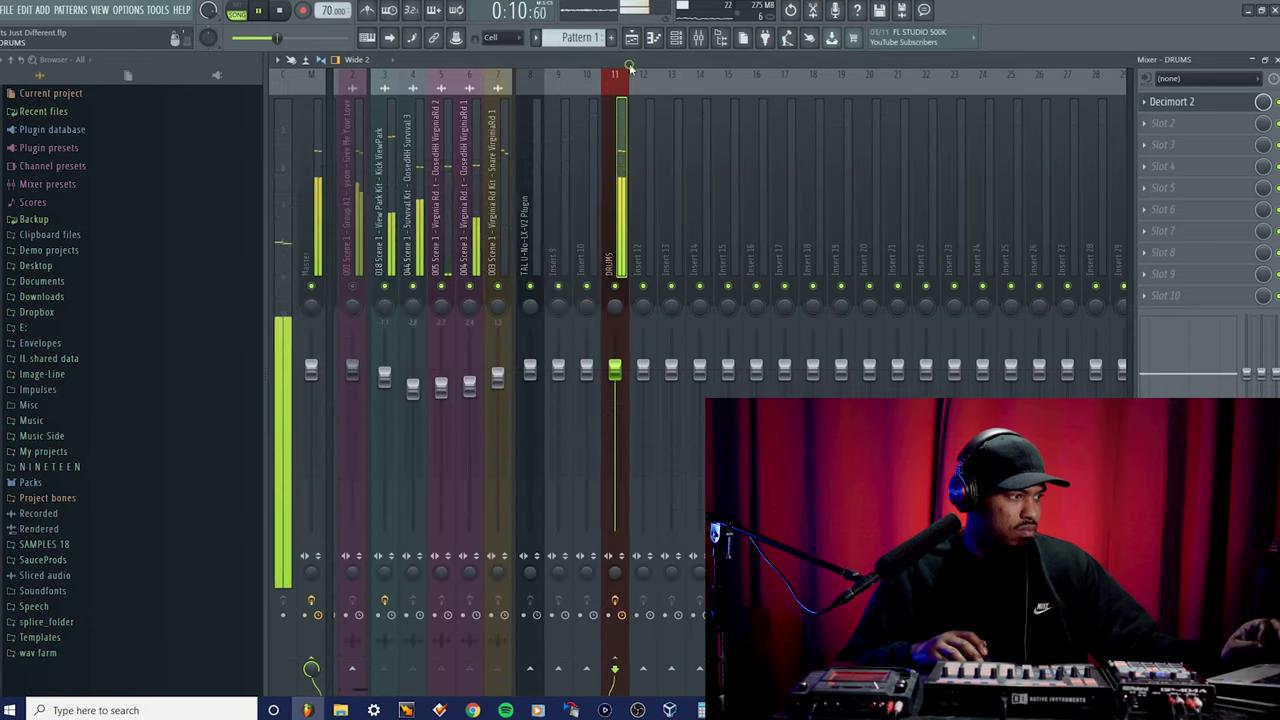
Lower the DRUMS mixer track to about -2.4 dB and toggle its solo to bring the sample track back in.
left_click(604, 76)
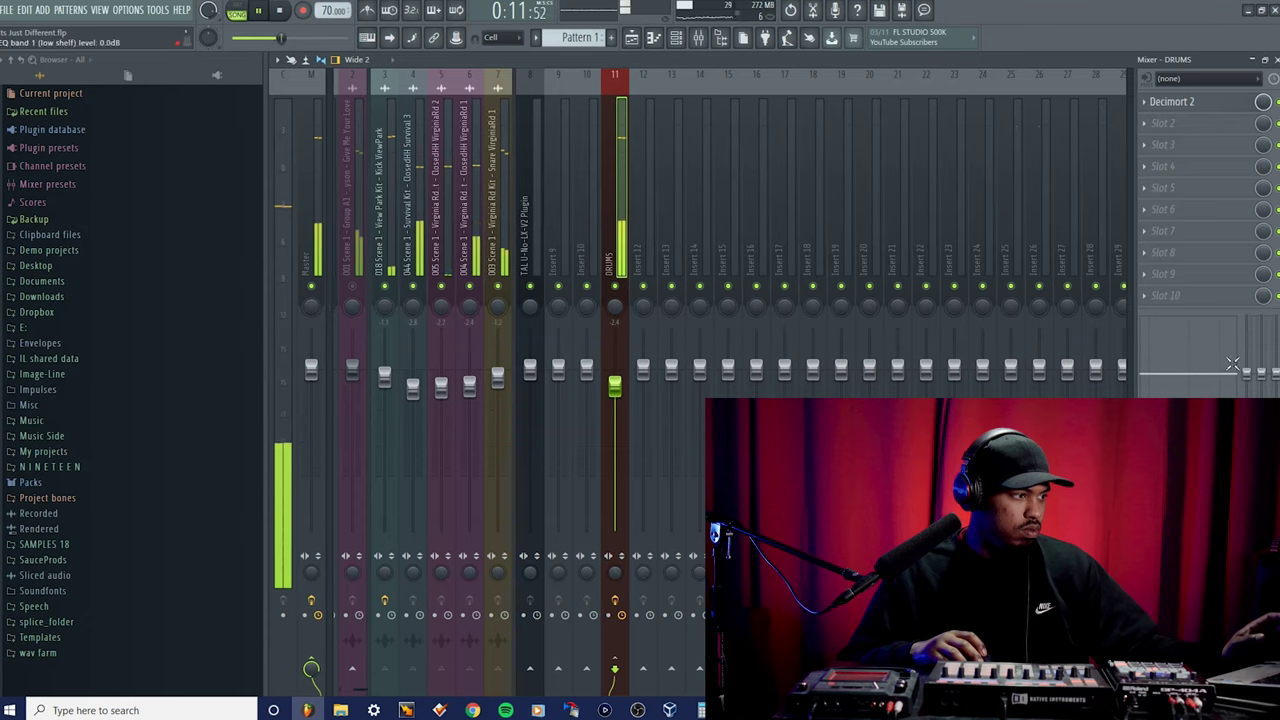
right_click(613, 289)
right_click(612, 290)
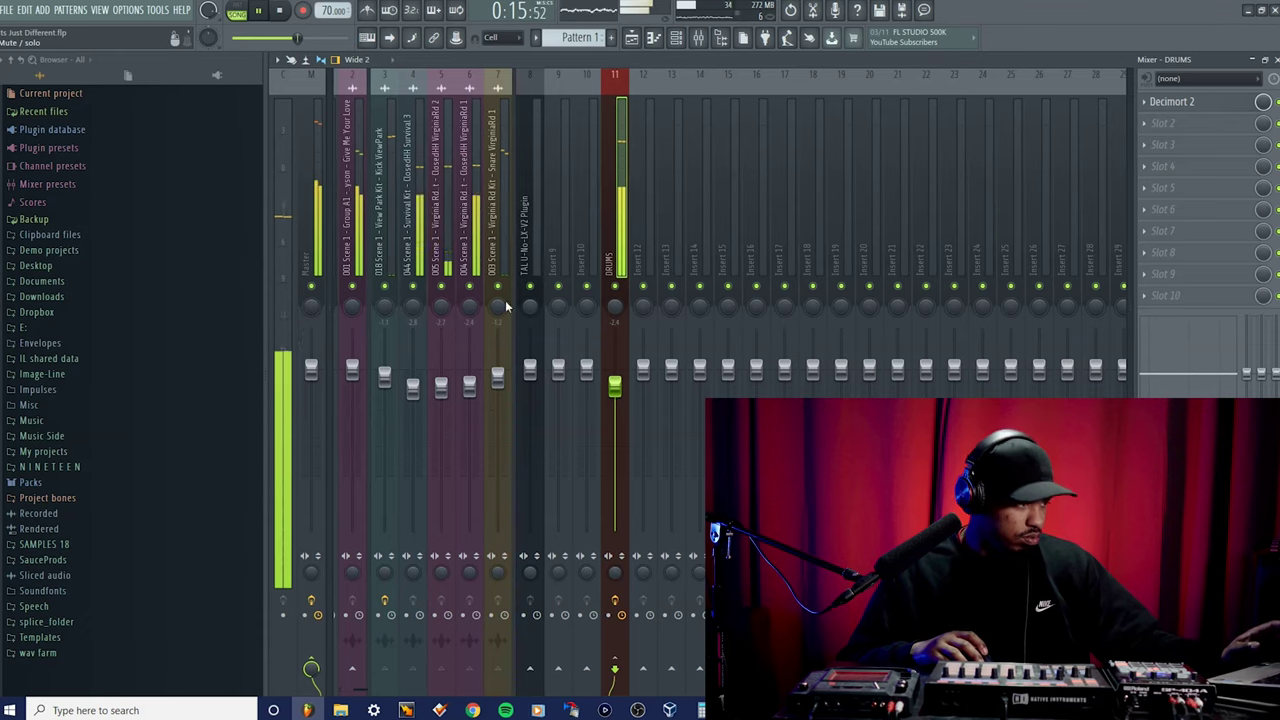
Add Fruity Parametric EQ 2 to the Give Me Your Love sample track and boost low band 1, mid band 5 and the output level.
left_click(352, 200)
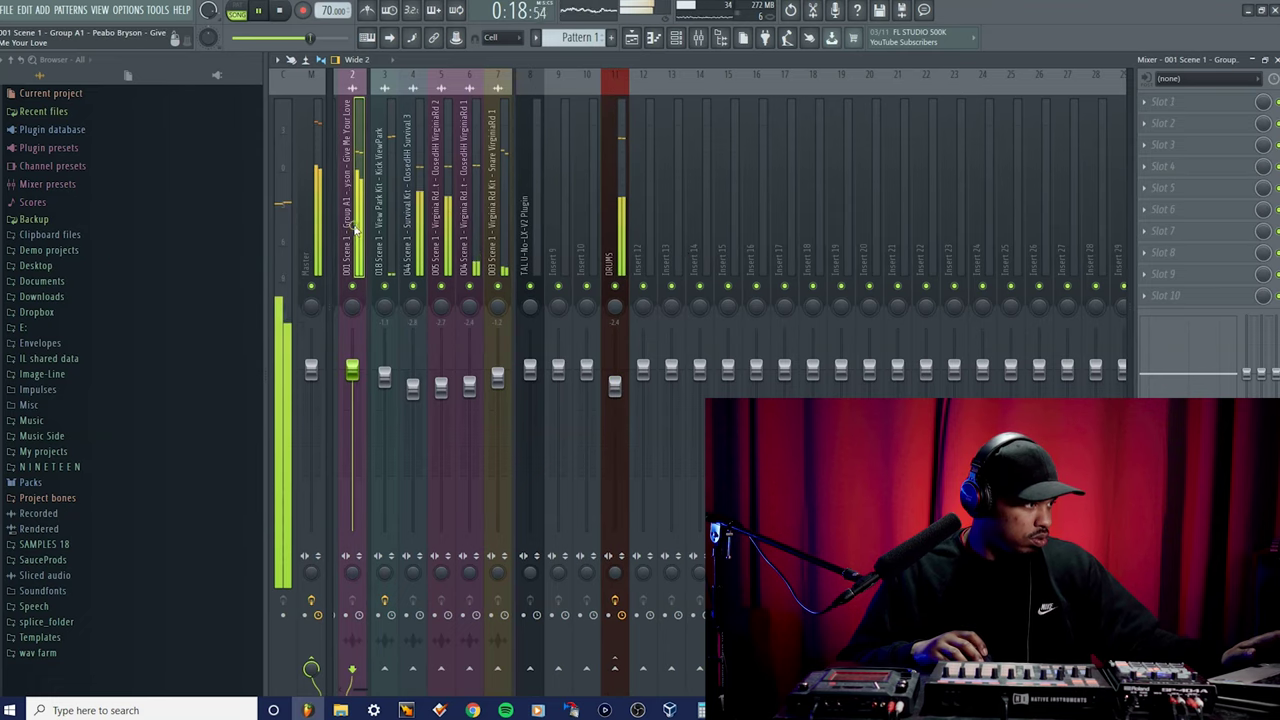
left_click(1180, 107)
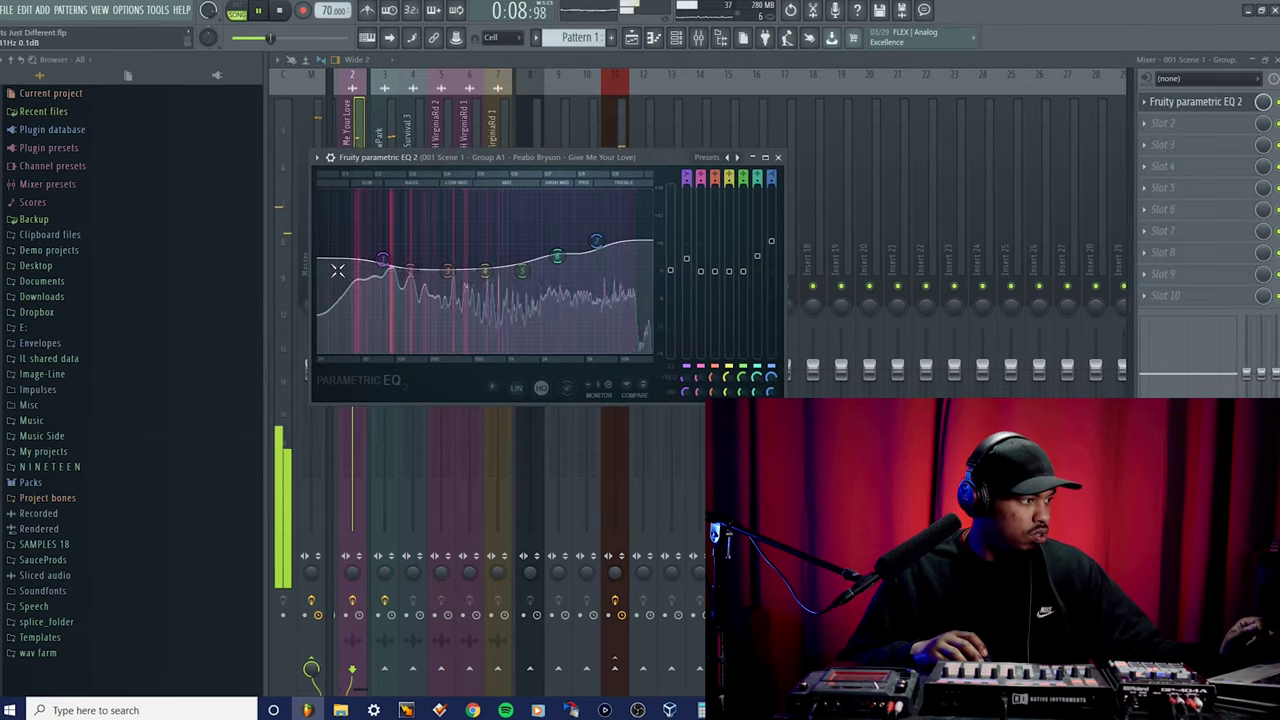
mouse_move(383, 259)
left_mouse_down()
mouse_move(396, 251)
mouse_move(387, 241)
left_mouse_up()
left_click_drag(522, 271, 522, 262)
left_click_drag(671, 270, 671, 266)
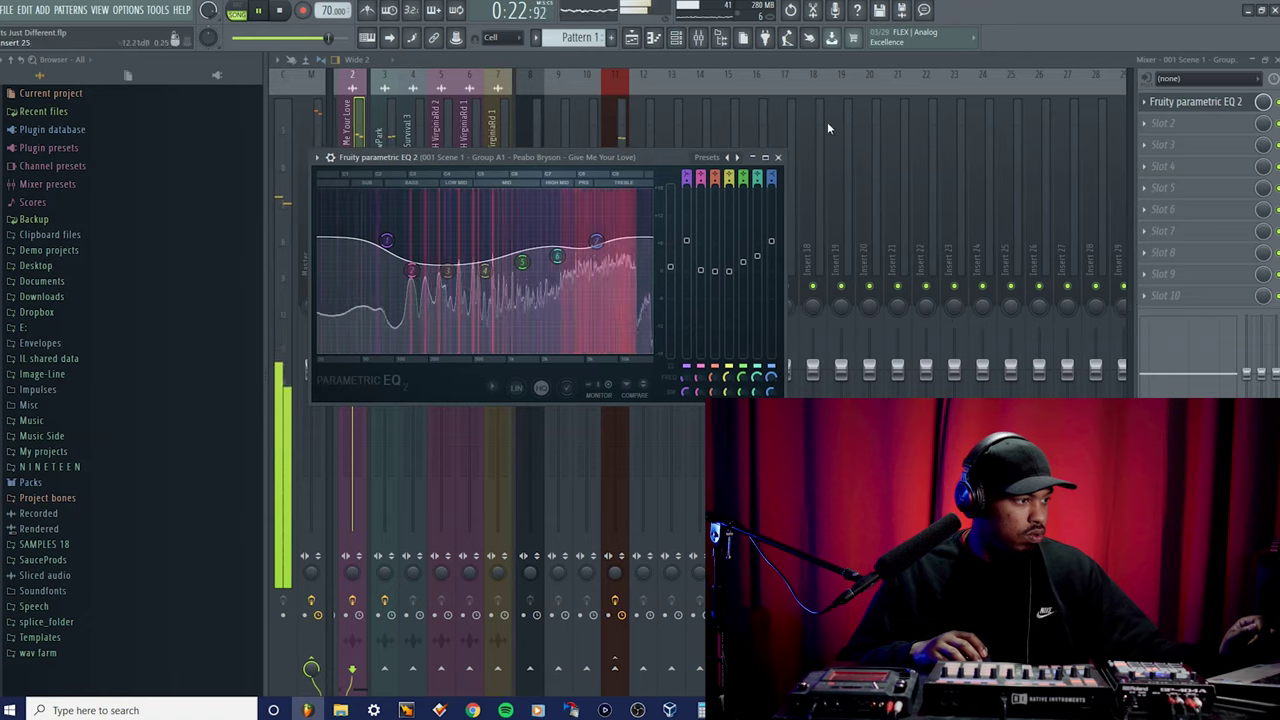
left_click(777, 157)
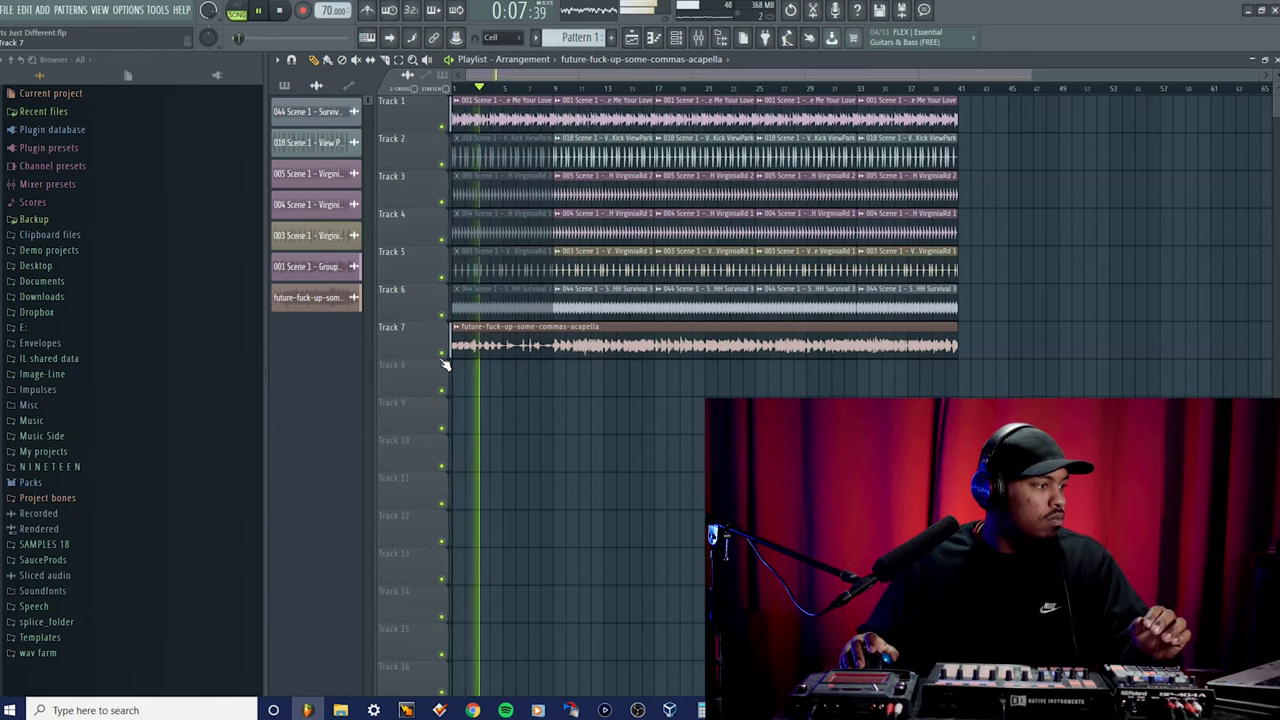
Toggle solo and mute on the acapella in Track 7 during playback to compare the vocal alone, the beat alone and both together.
right_click(442, 354)
right_click(442, 354)
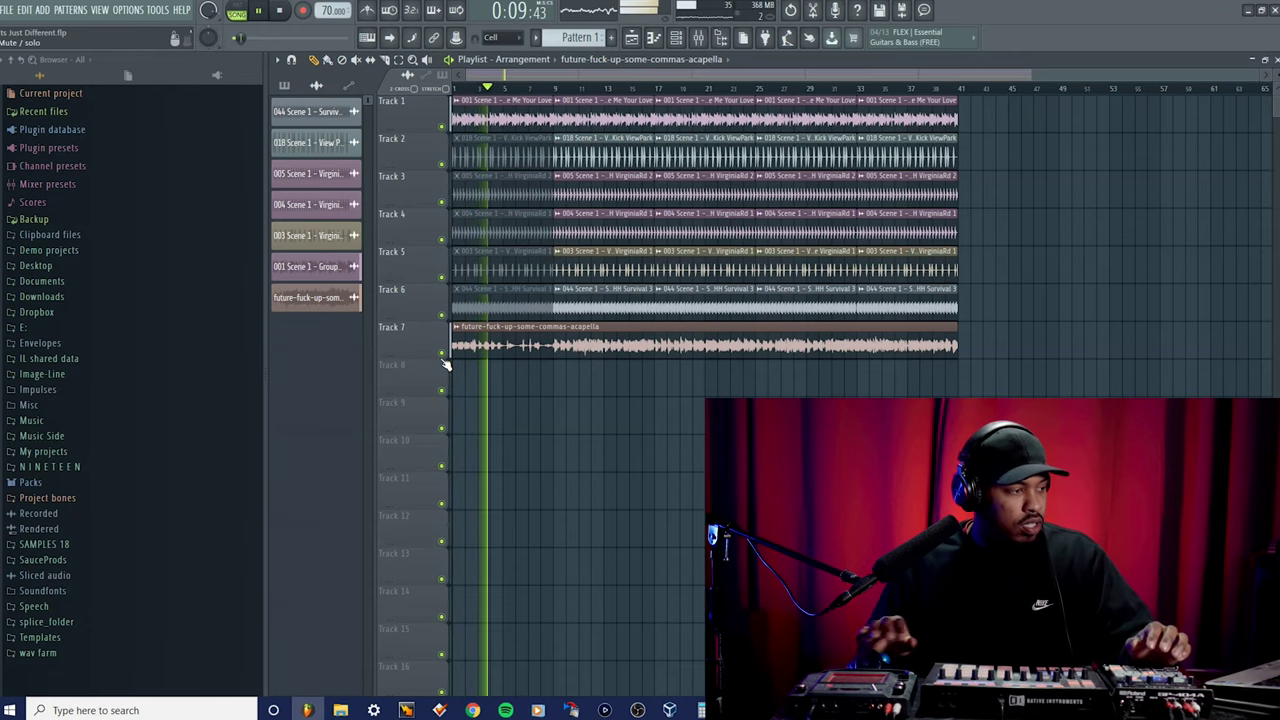
right_click(442, 354)
right_click(442, 354)
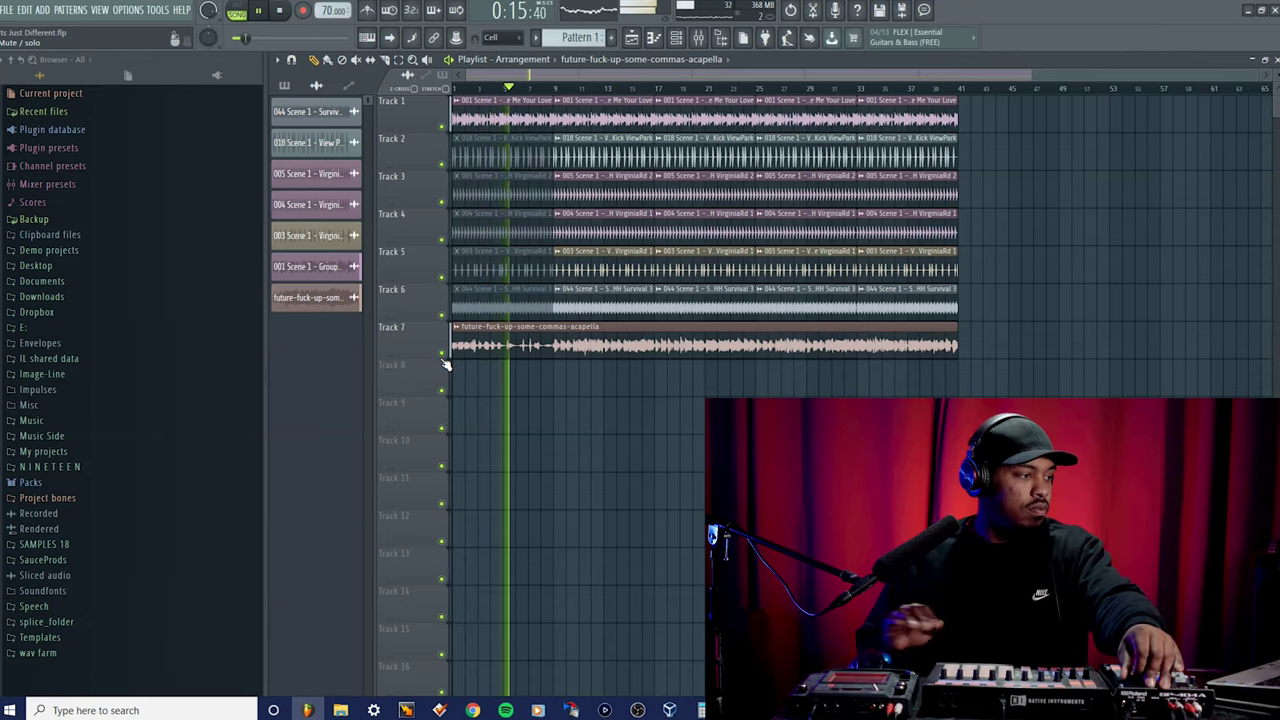
left_click(442, 355)
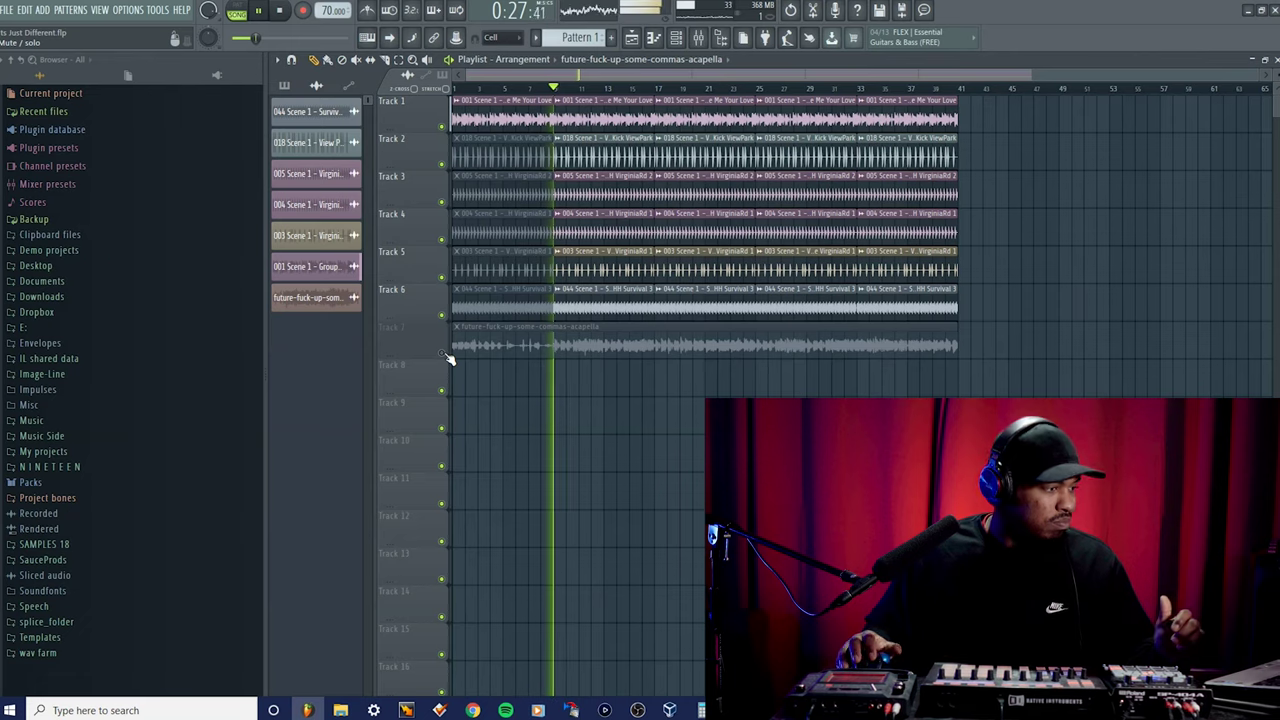
left_click(443, 353)
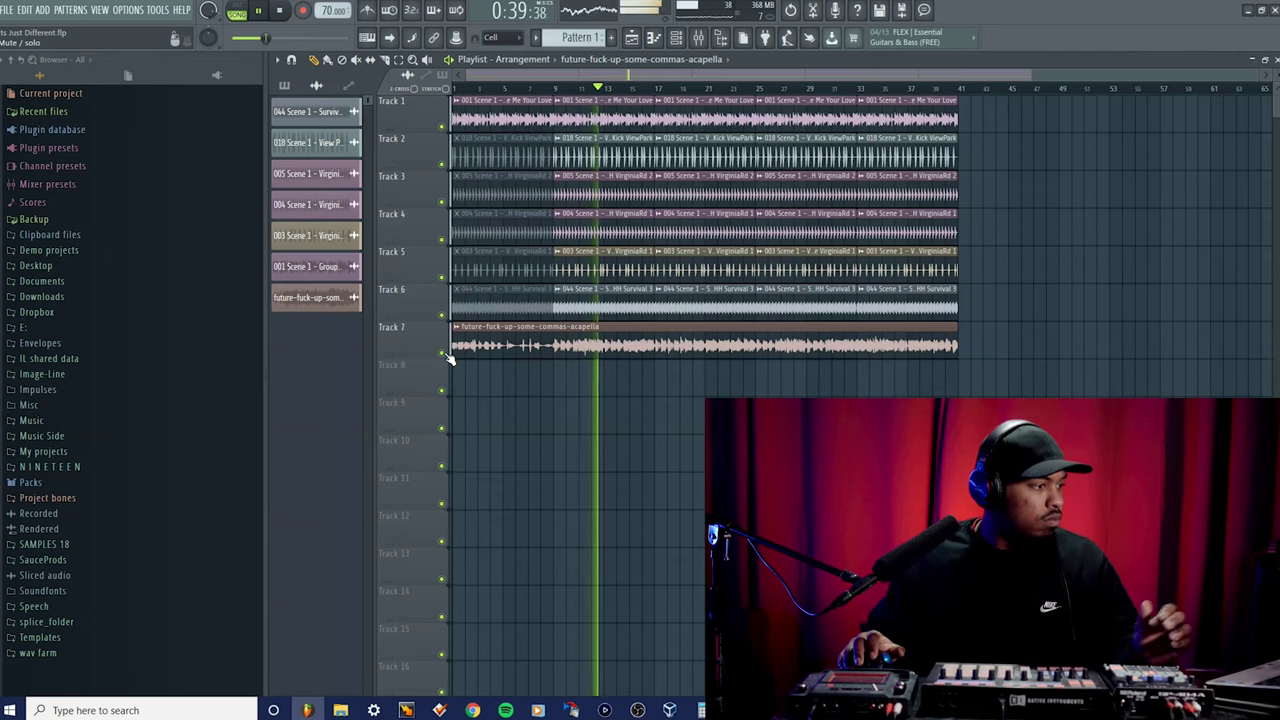
left_click(442, 353)
left_click(442, 353)
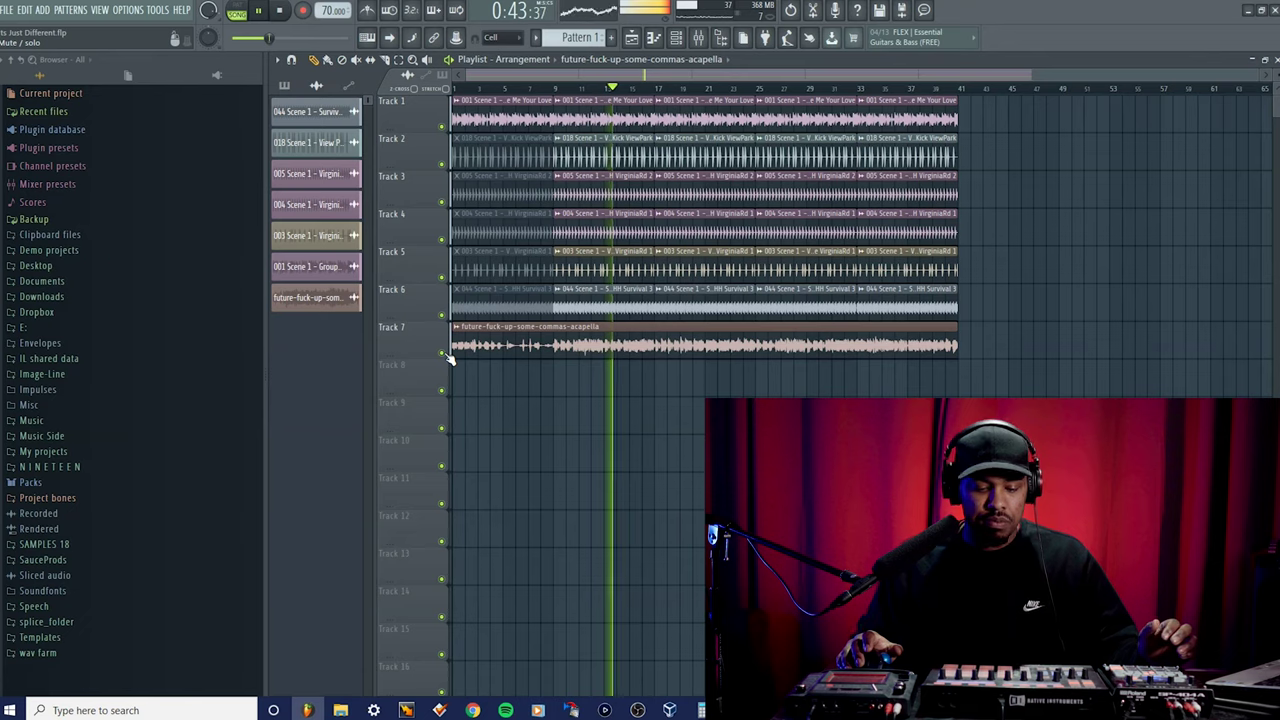
right_click(444, 354)
right_click(445, 354)
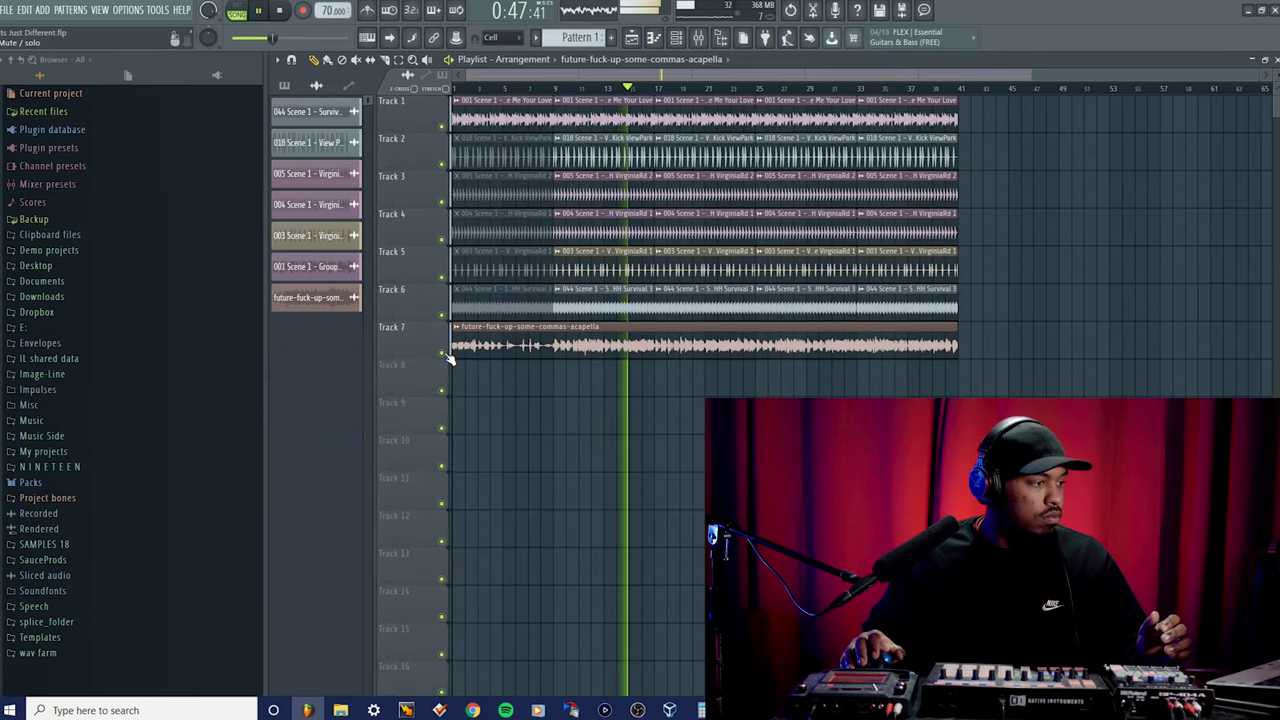
left_click(444, 354)
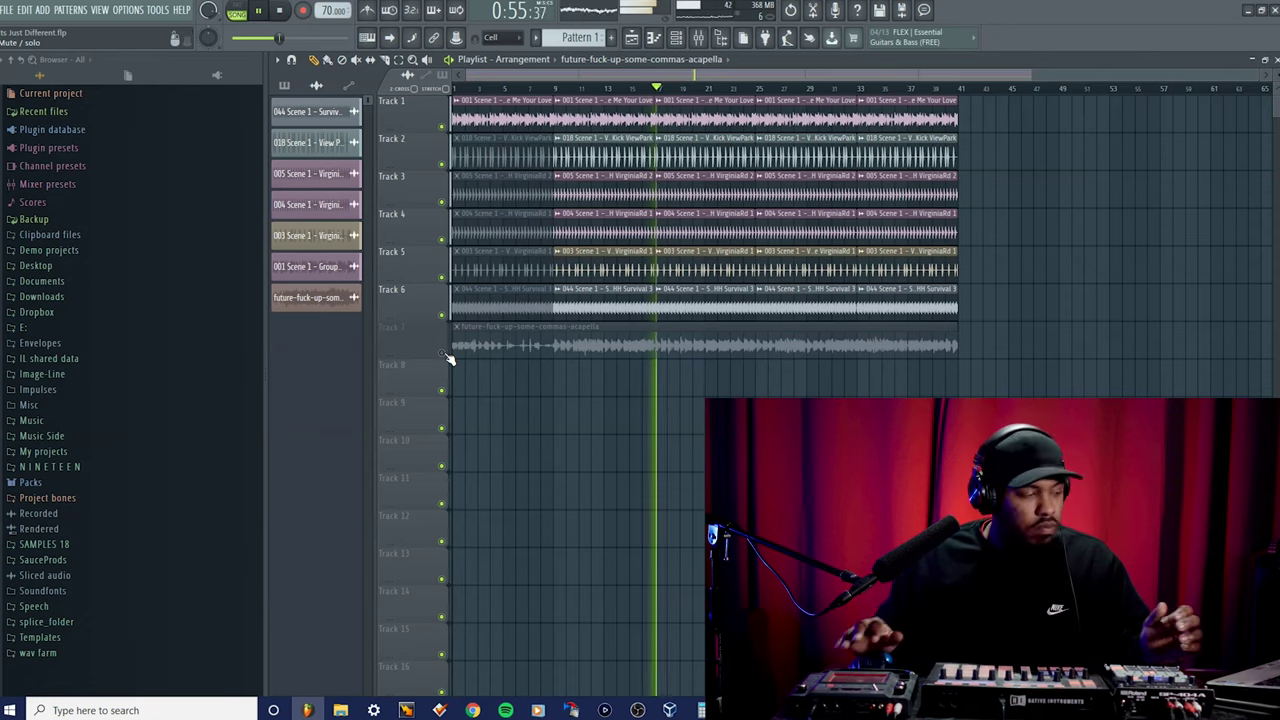
left_click(444, 354)
left_click(444, 354)
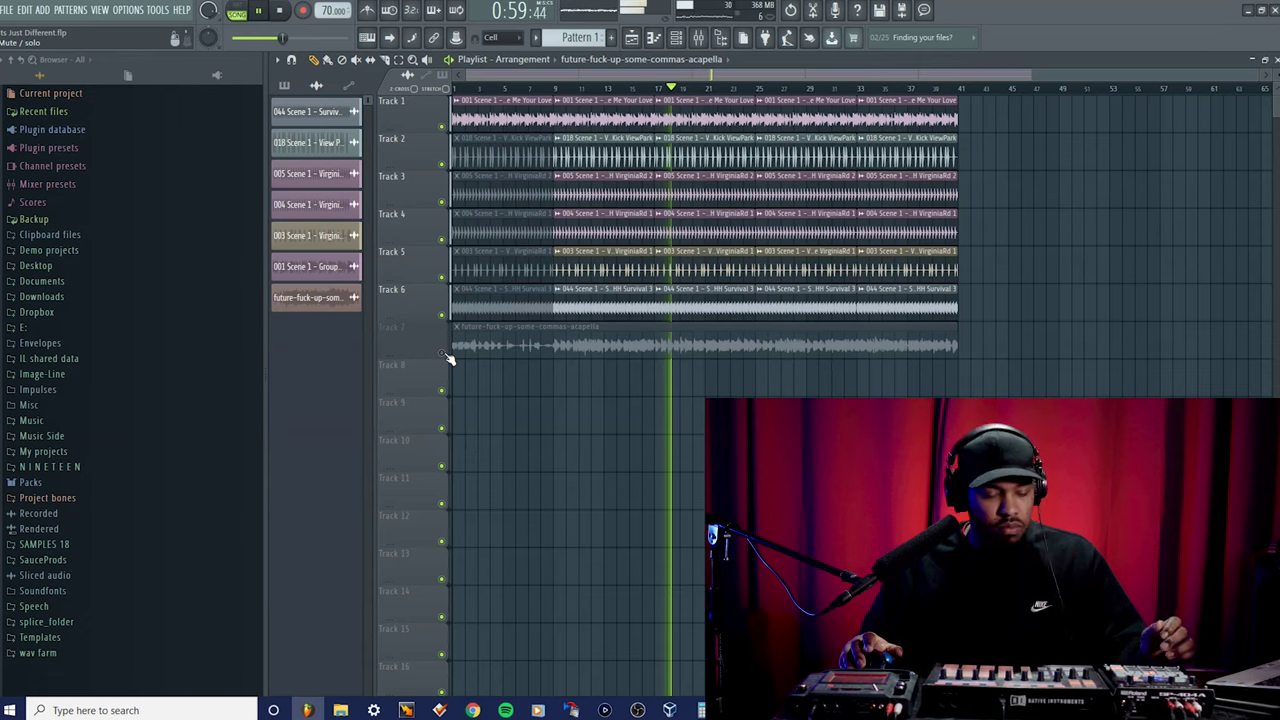
right_click(444, 354)
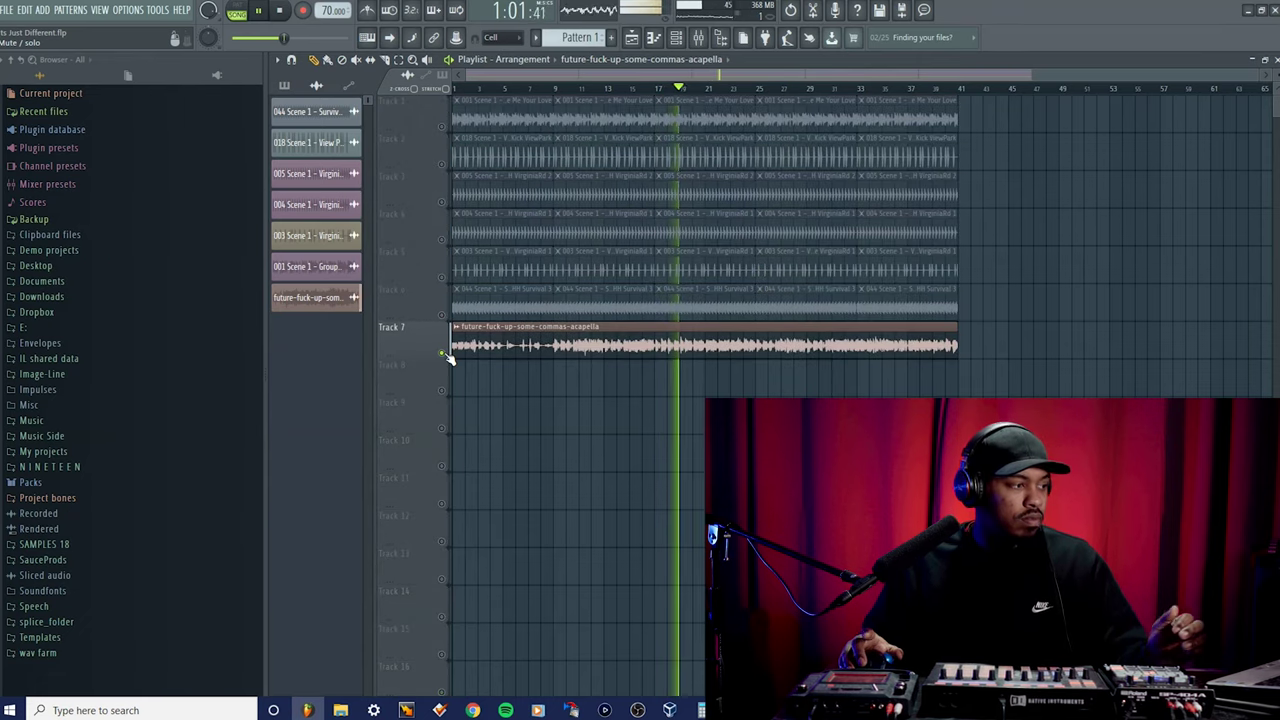
right_click(444, 354)
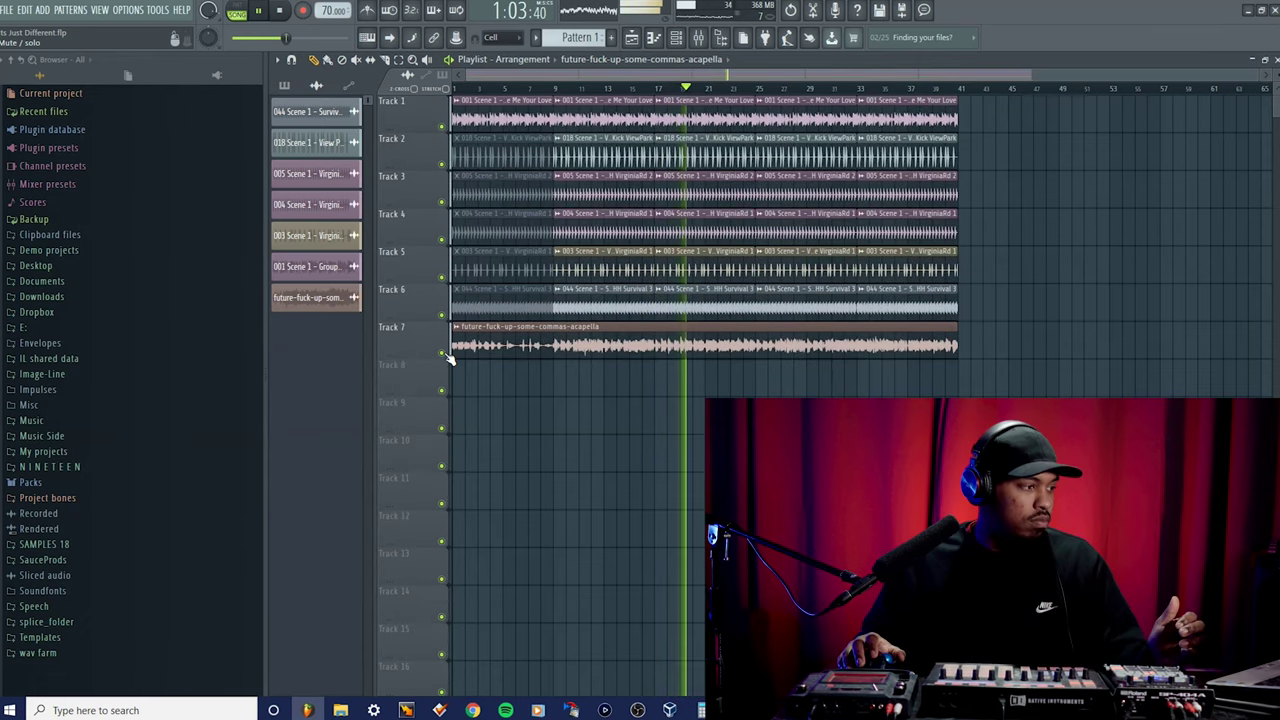
left_click(444, 354)
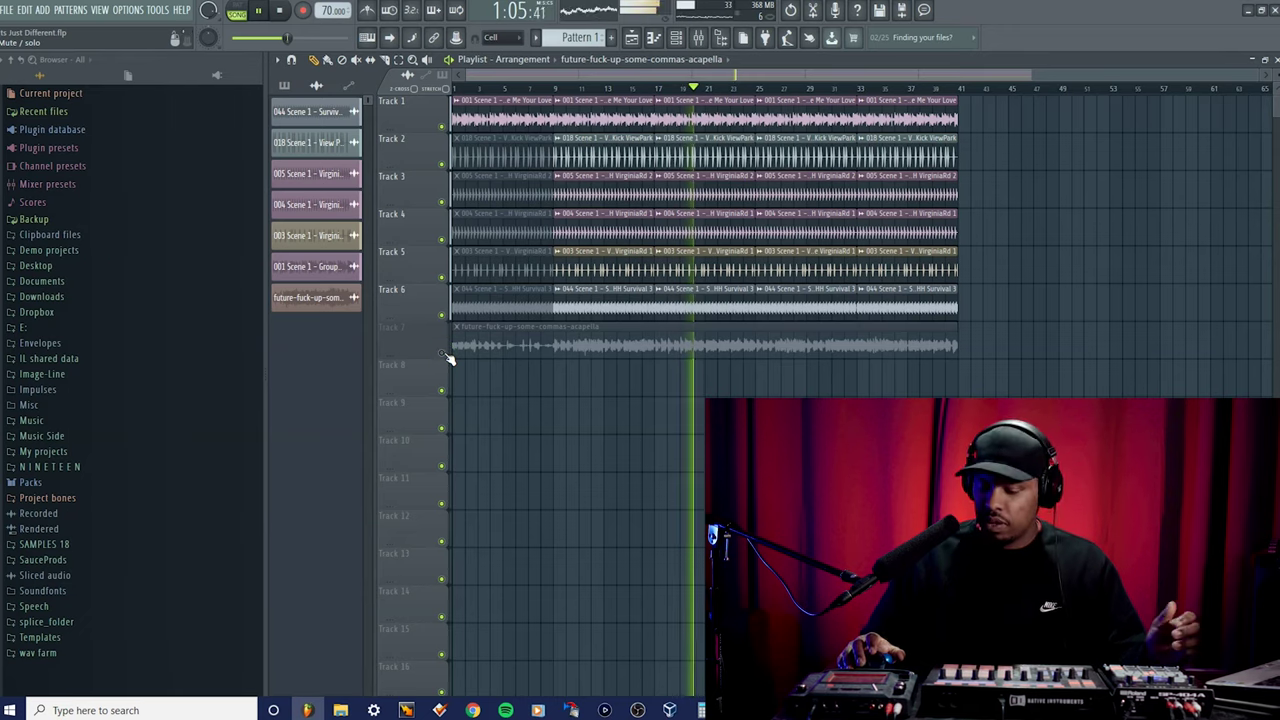